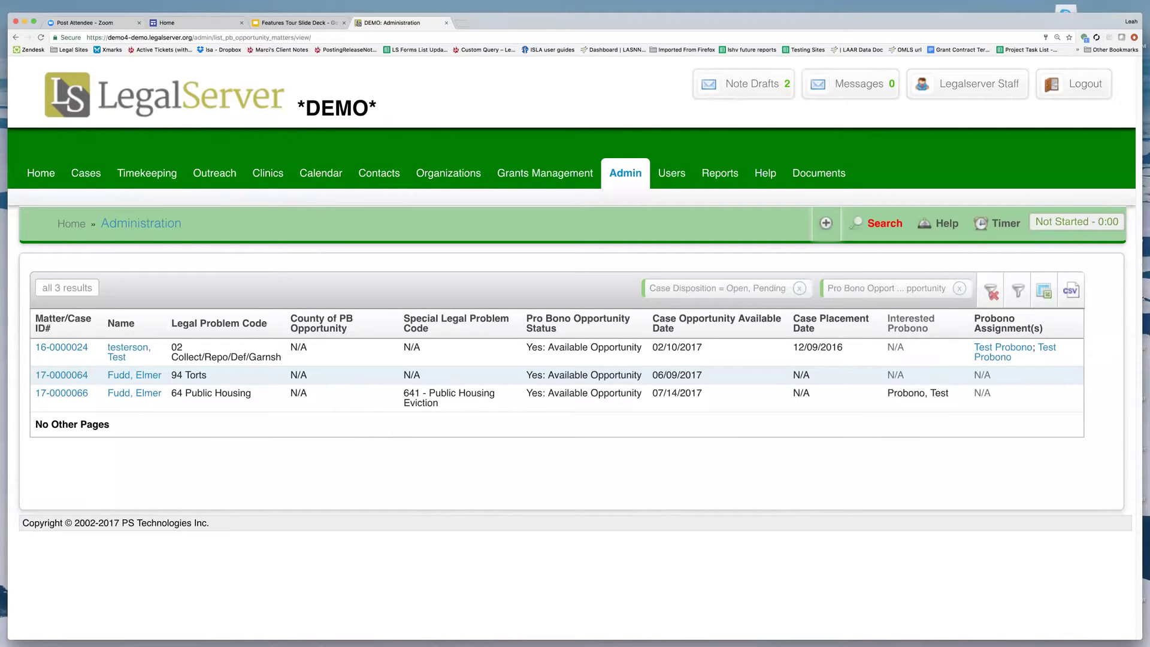
Go to the Cases list showing the 23 open Main Office cases.
click(86, 173)
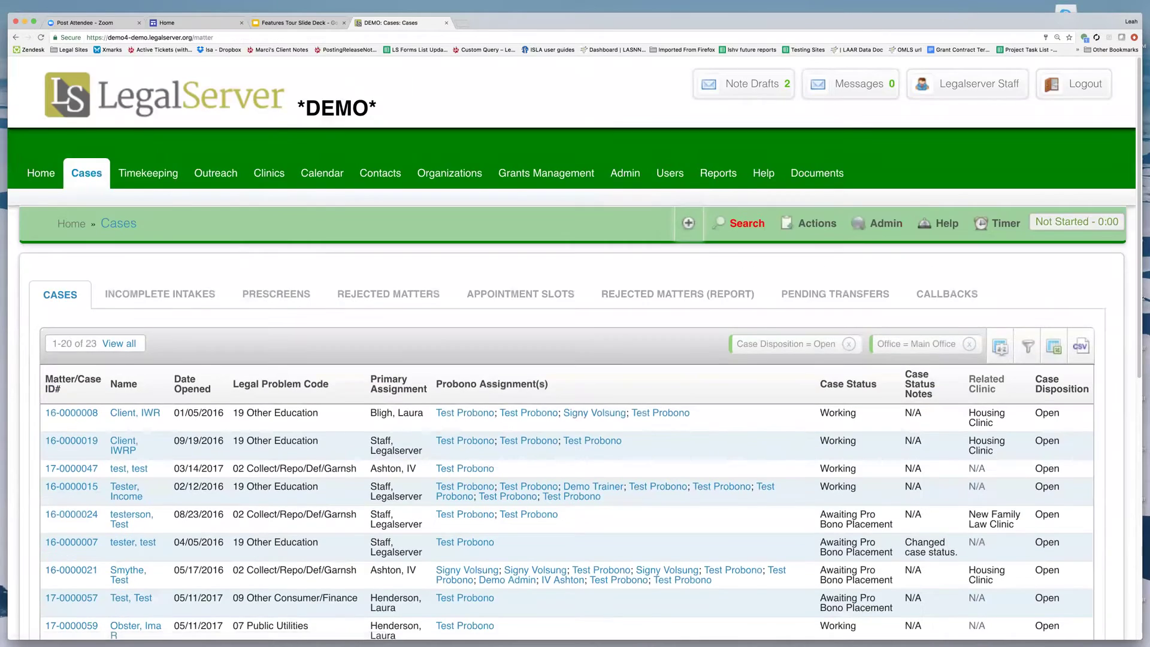
scroll(103, 231, down, 10)
click(71, 377)
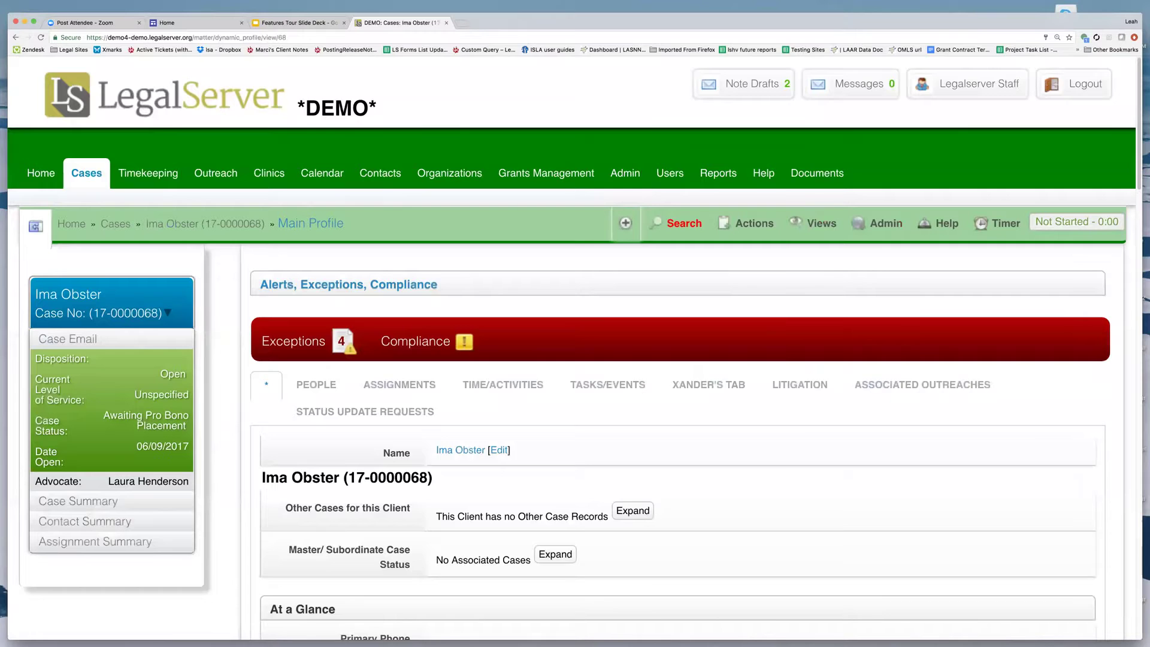
click(748, 223)
click(480, 283)
text(recom)
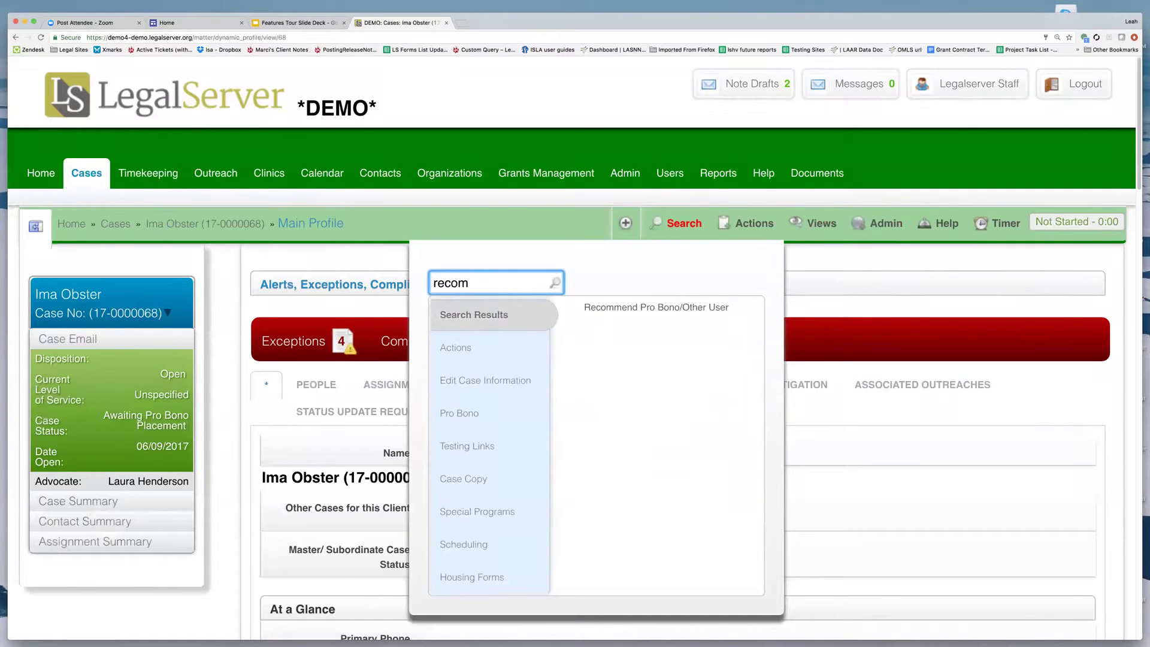
key(Return)
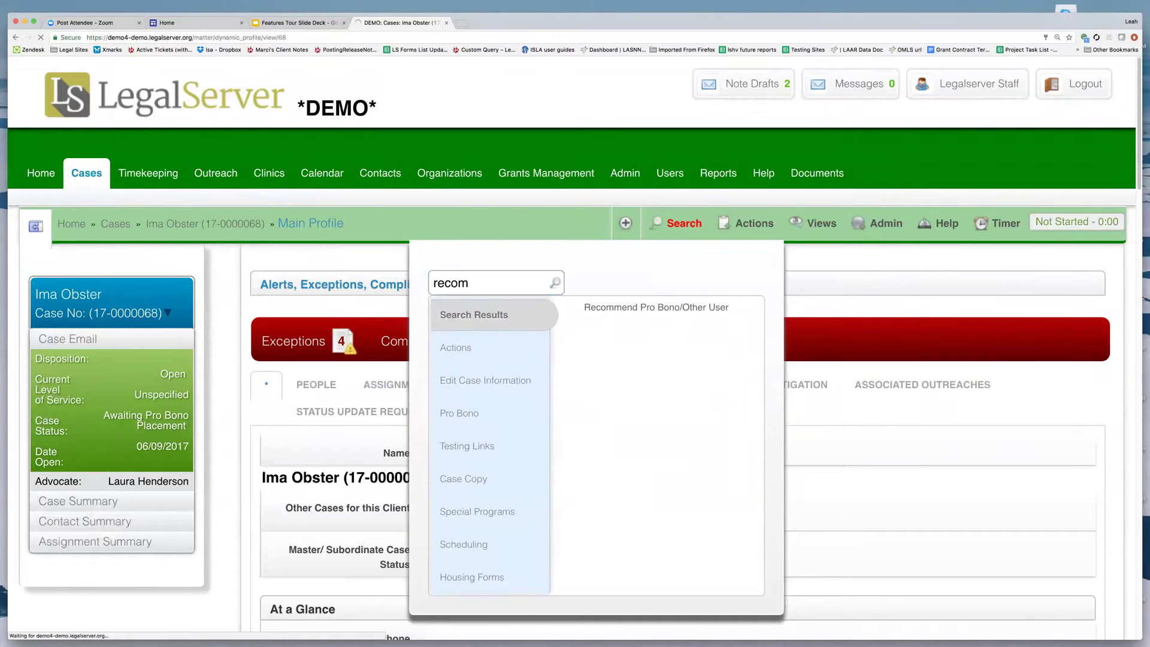
Clear the Problem Codes and Cook county filters, then assign the case to Test Probono.
scroll(640, 328, down, 3)
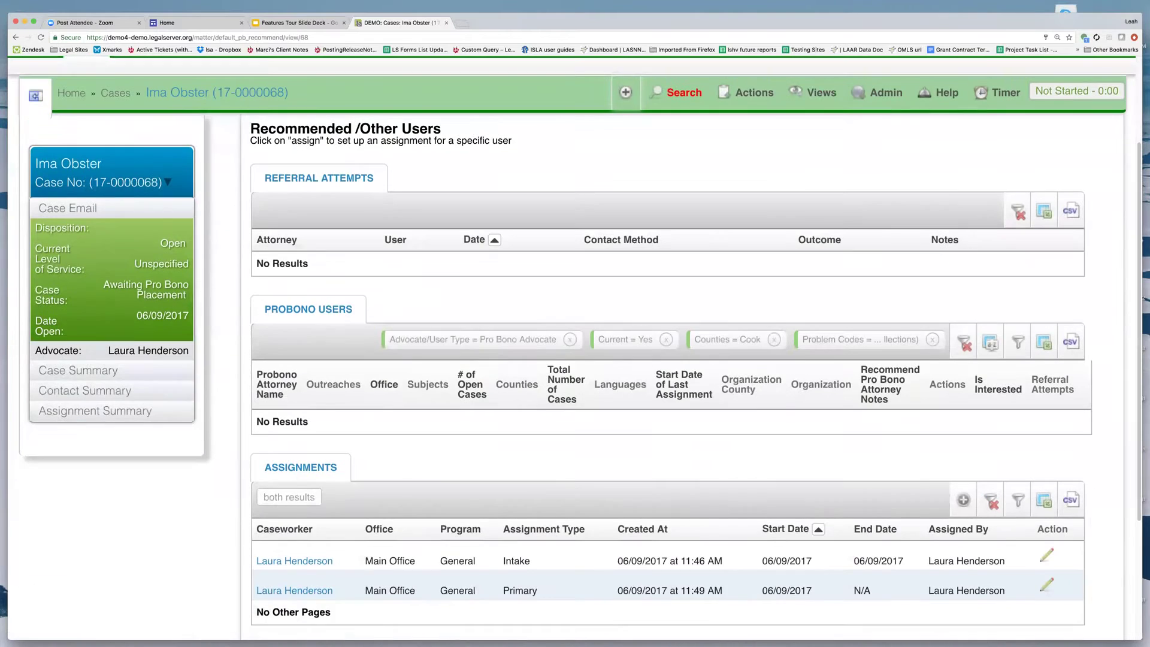
click(931, 339)
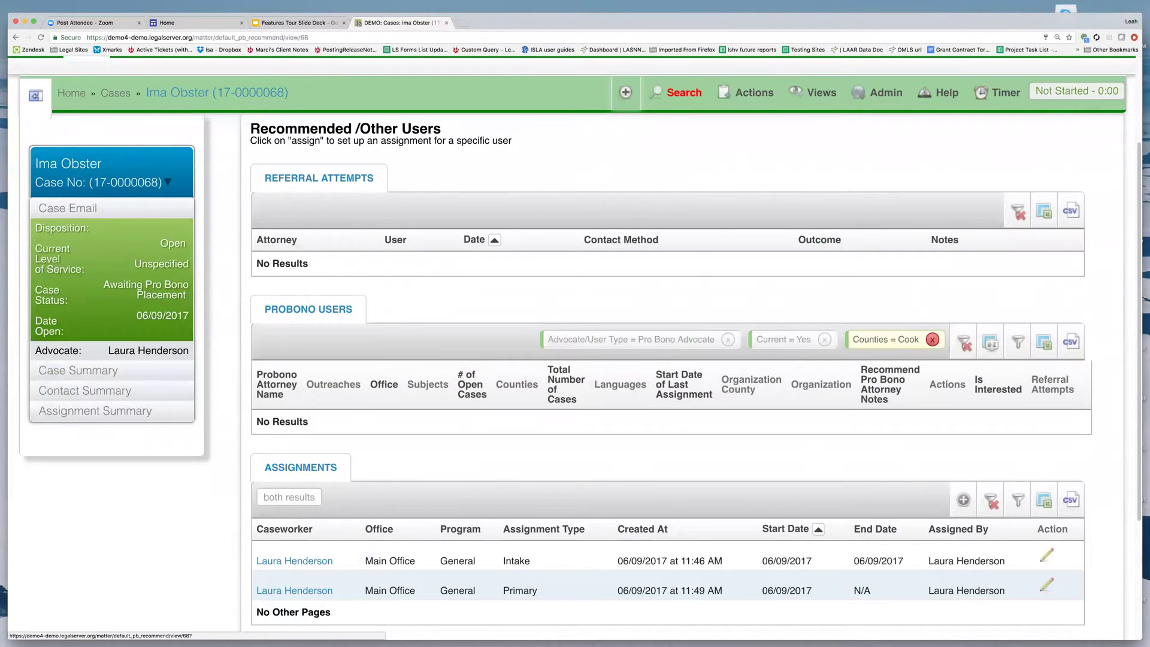
click(932, 338)
scroll(931, 338, down, 1)
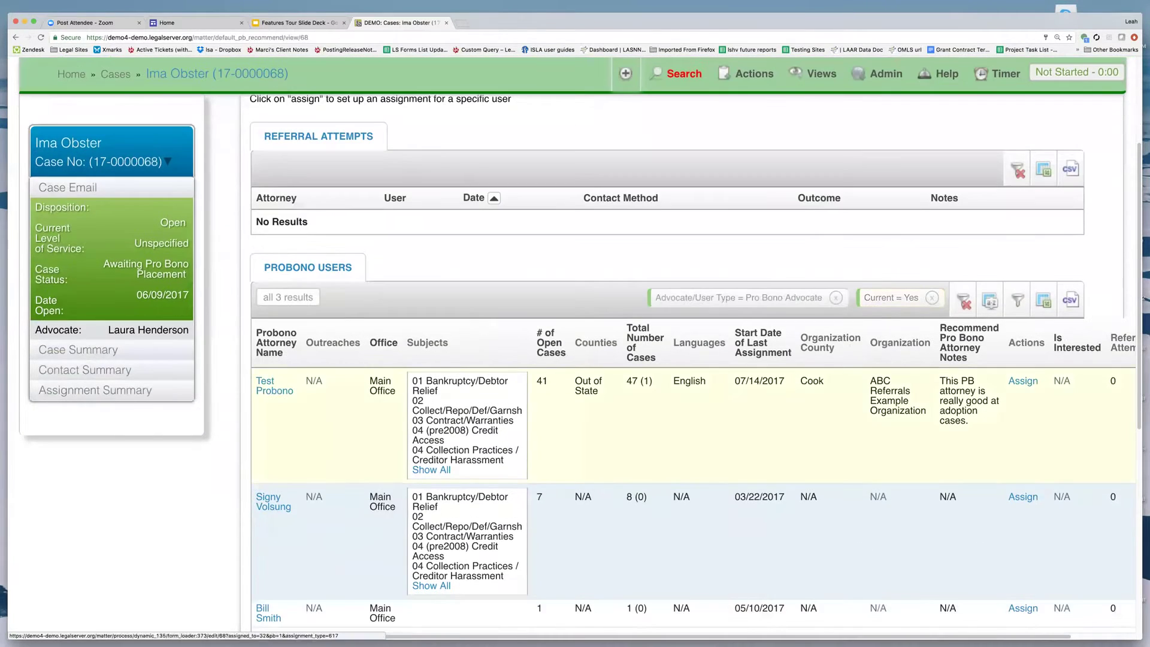
click(1023, 380)
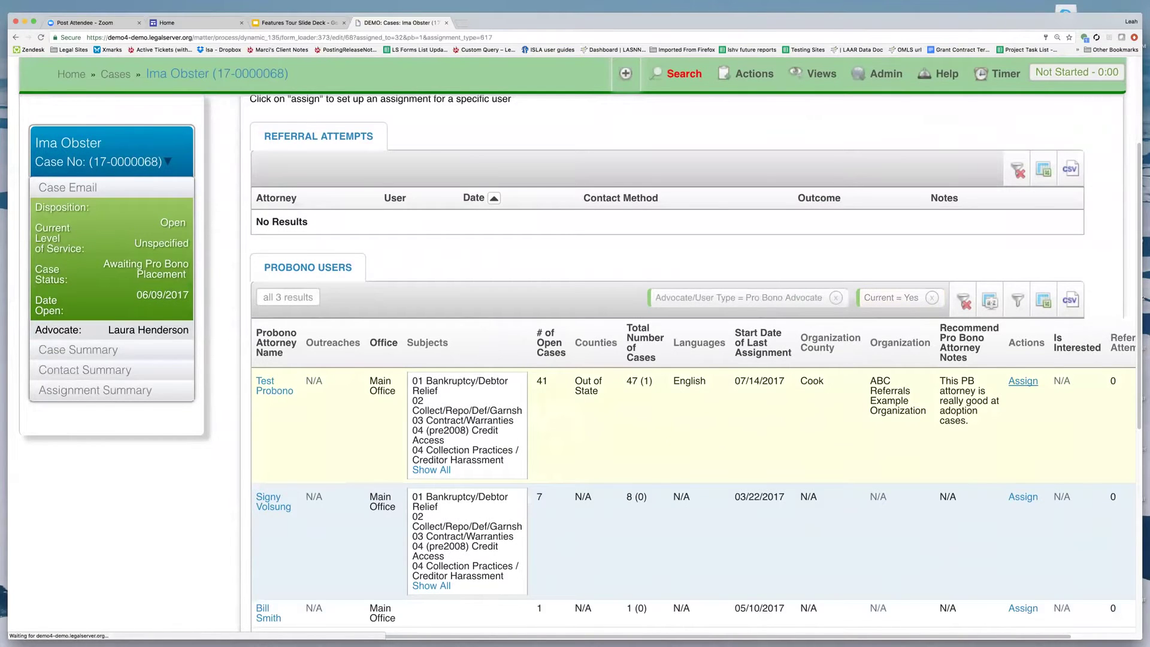
scroll(571, 348, down, 3)
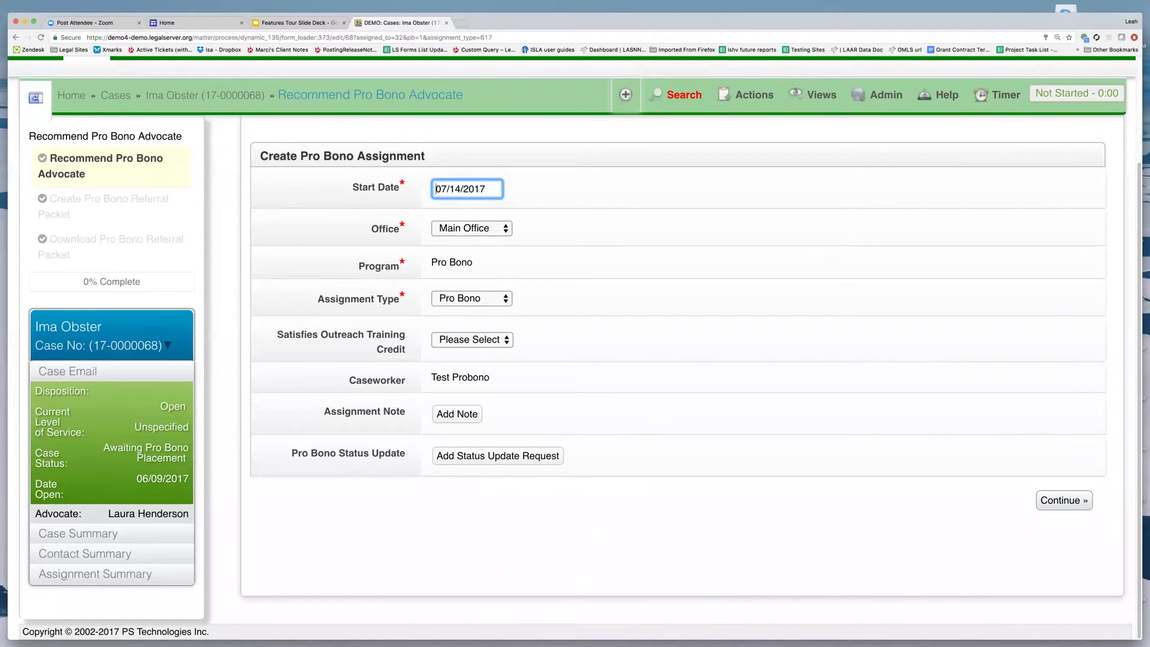
Add a status update request with target date 07/14/2017 and save the assignment past the referral packet step.
click(497, 456)
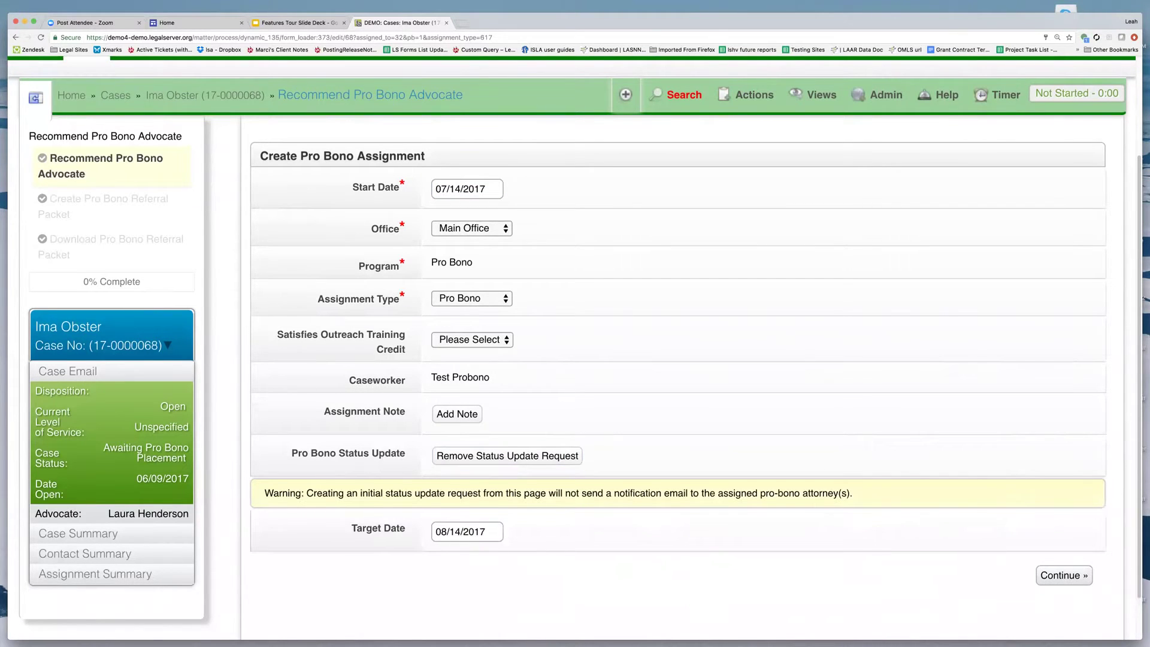
scroll(572, 359, down, 2)
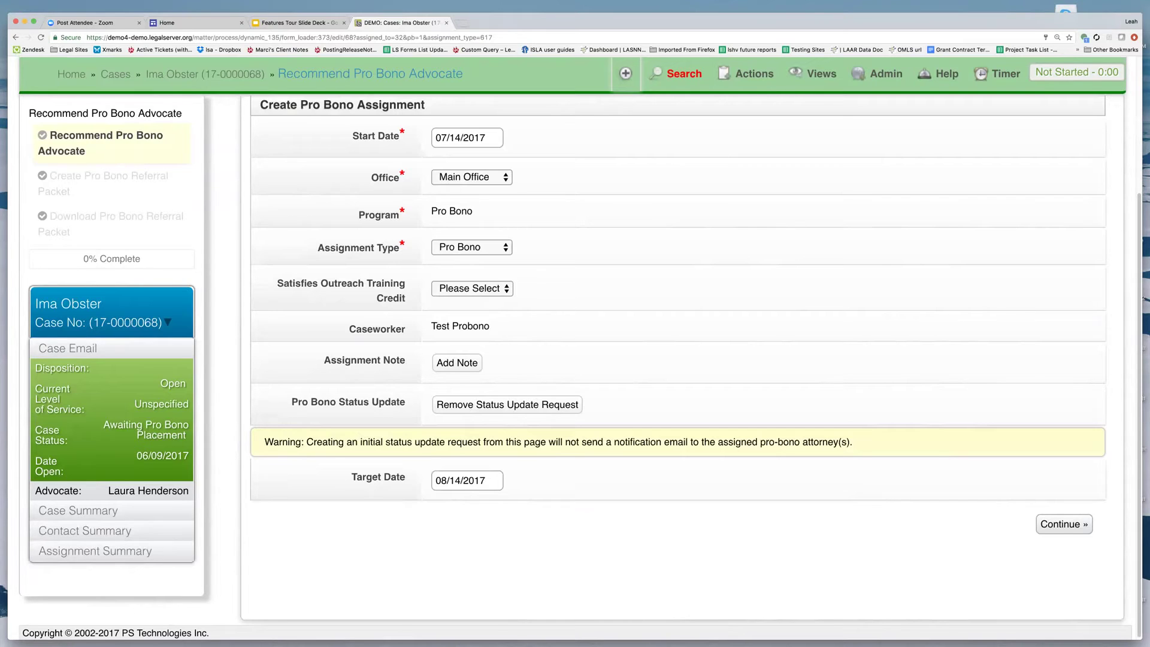
click(447, 480)
key(BackSpace)
text(7)
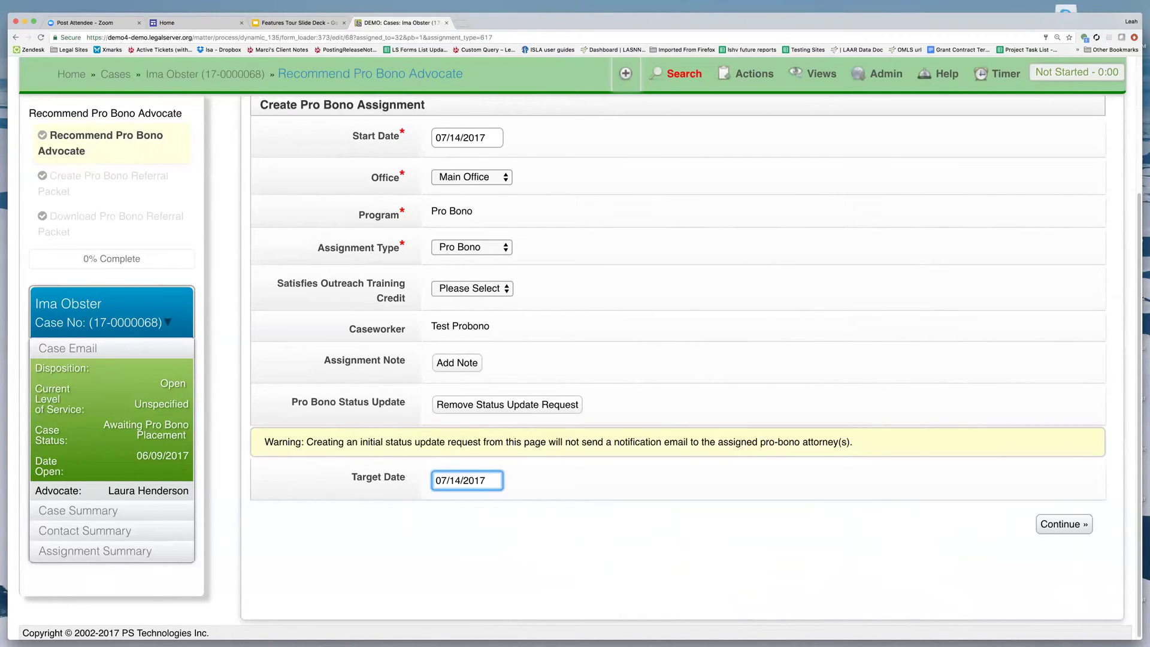
key(Tab)
key(Return)
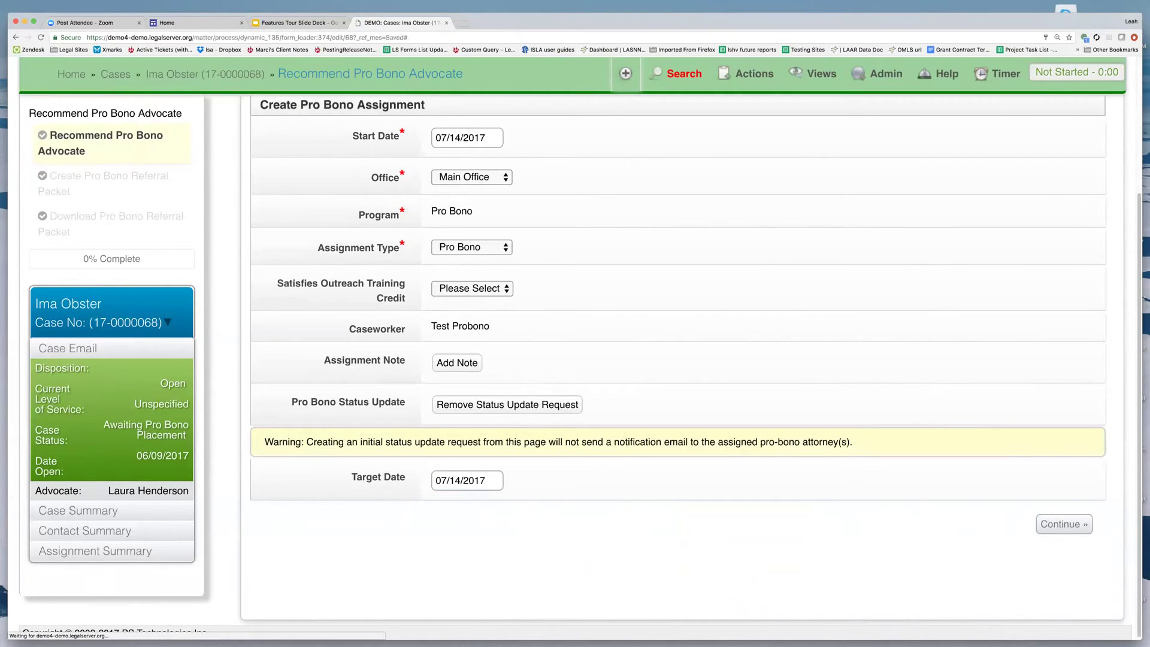
scroll(575, 359, down, 10)
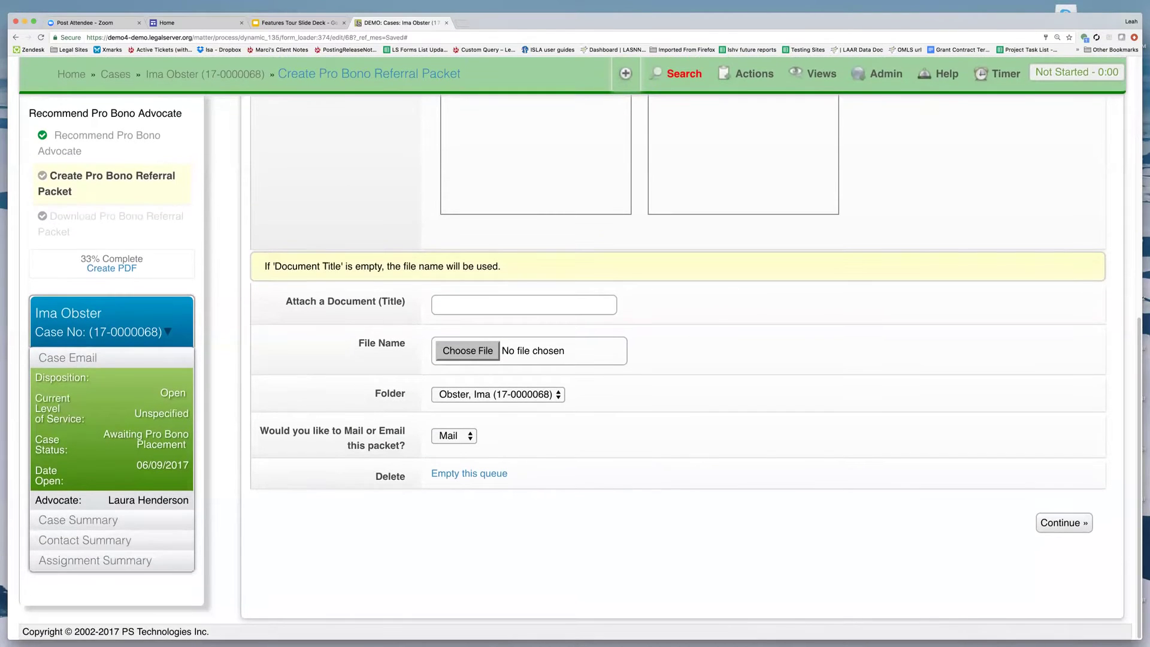
key(Return)
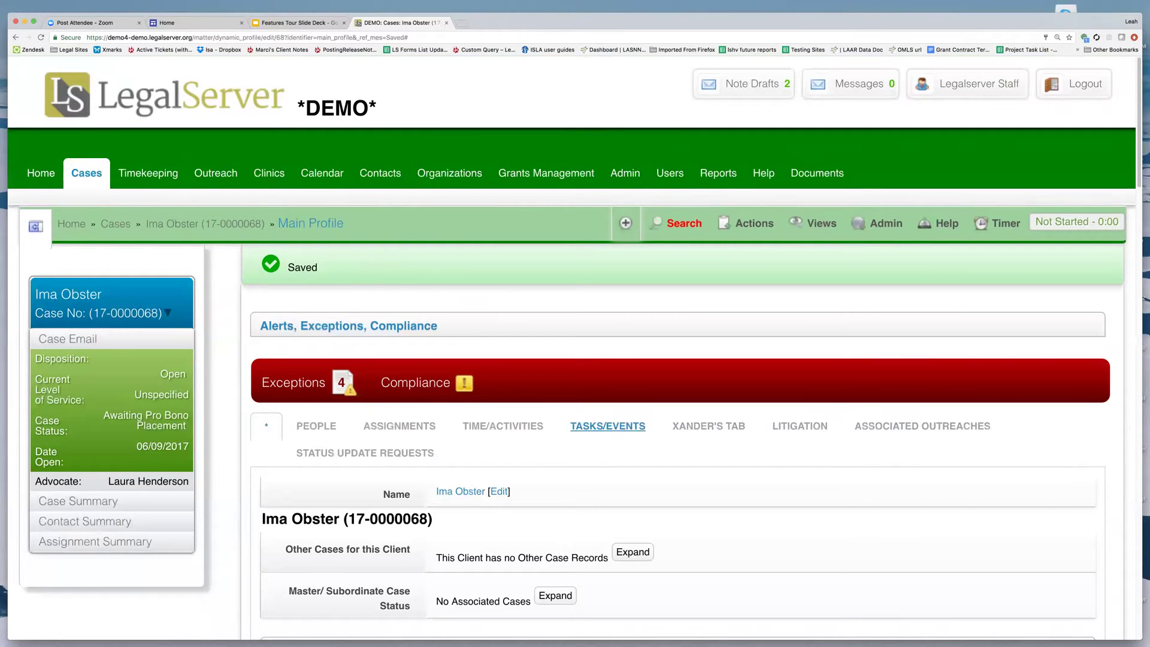
Check the case's Status Update Requests list, then open Administration in a new browser tab.
click(365, 453)
scroll(572, 347, down, 5)
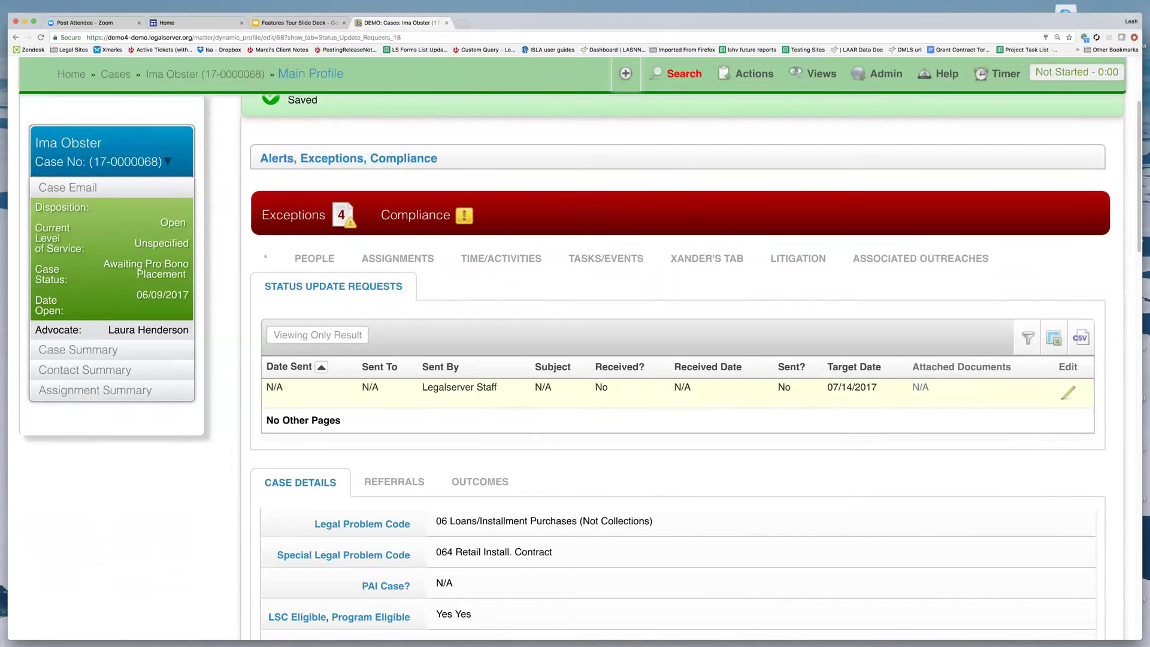
scroll(555, 315, up, 5)
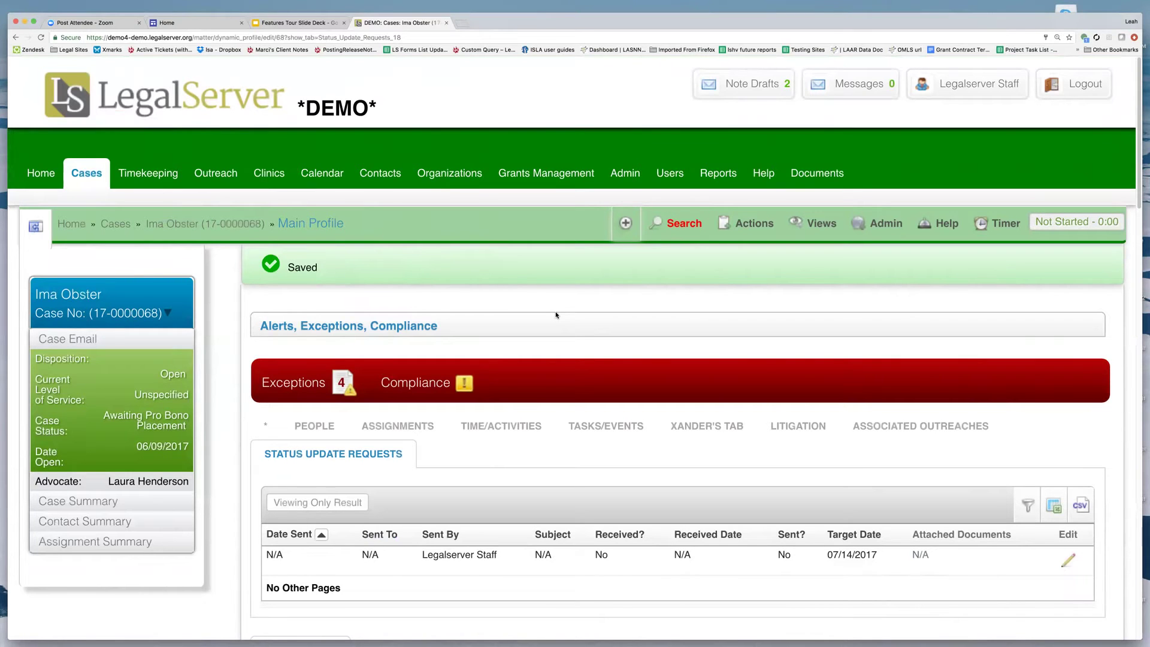
right_click(638, 181)
click(672, 182)
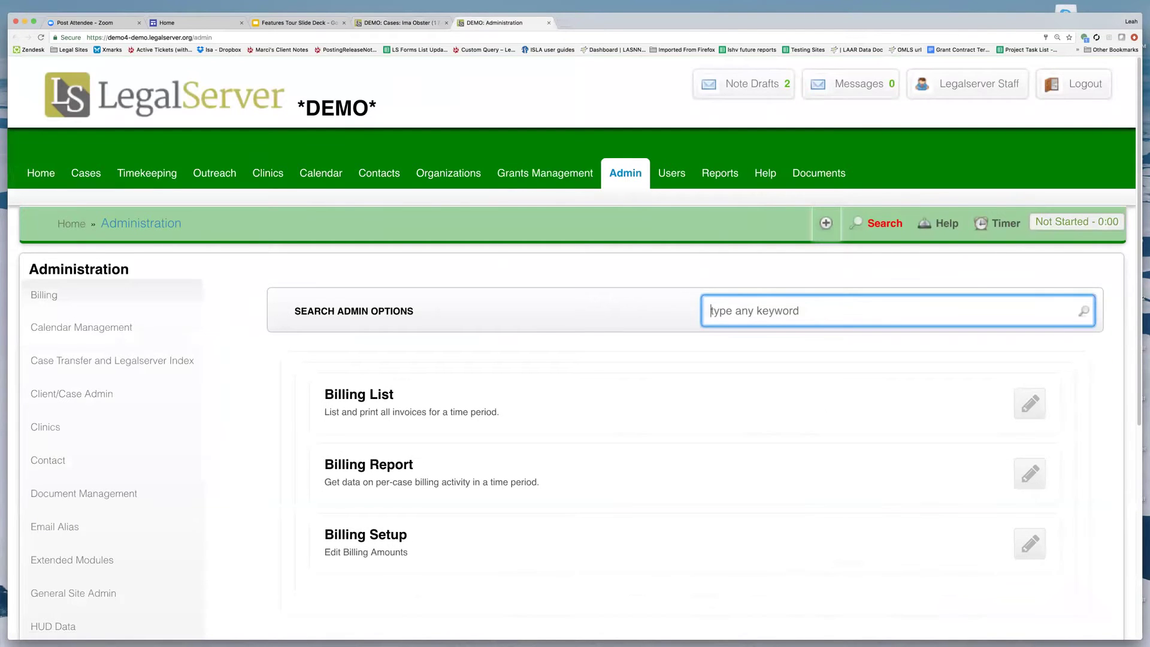
Start the Status Updates process with subject 'Update Request', sent by document template.
text(status)
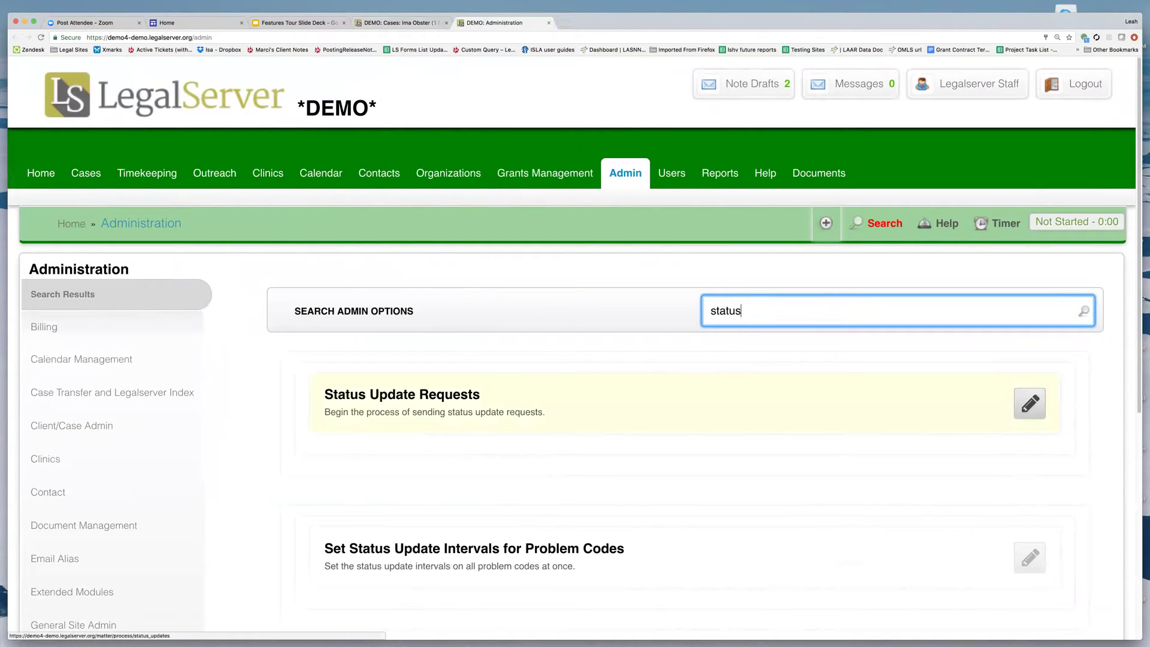
click(1030, 403)
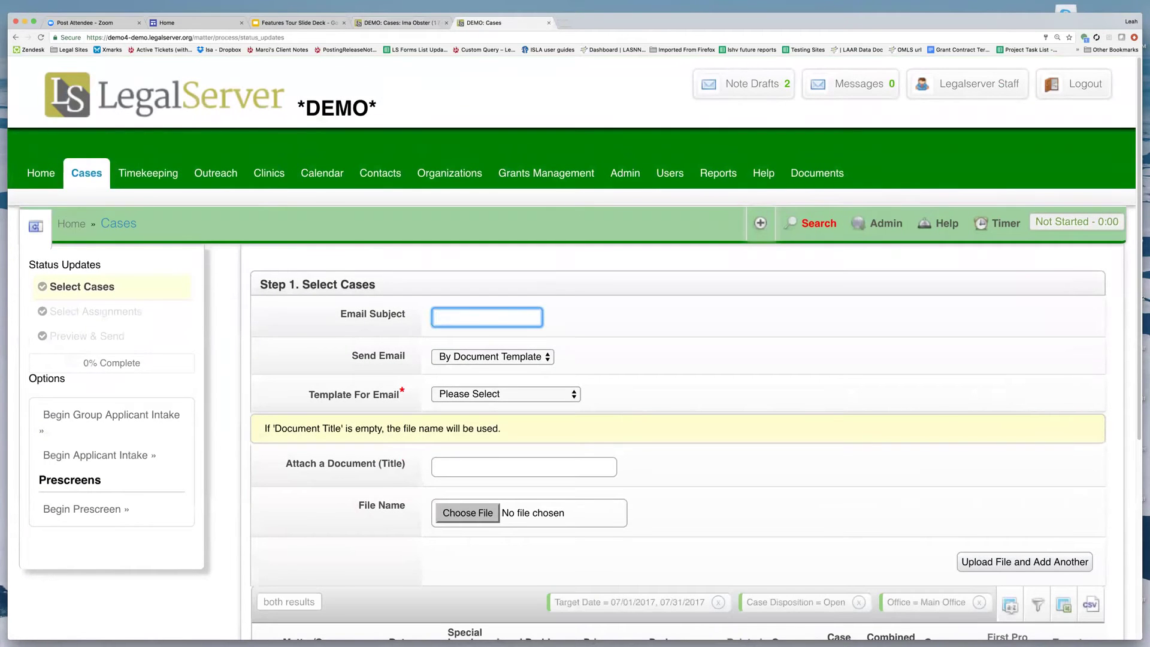
scroll(573, 347, down, 2)
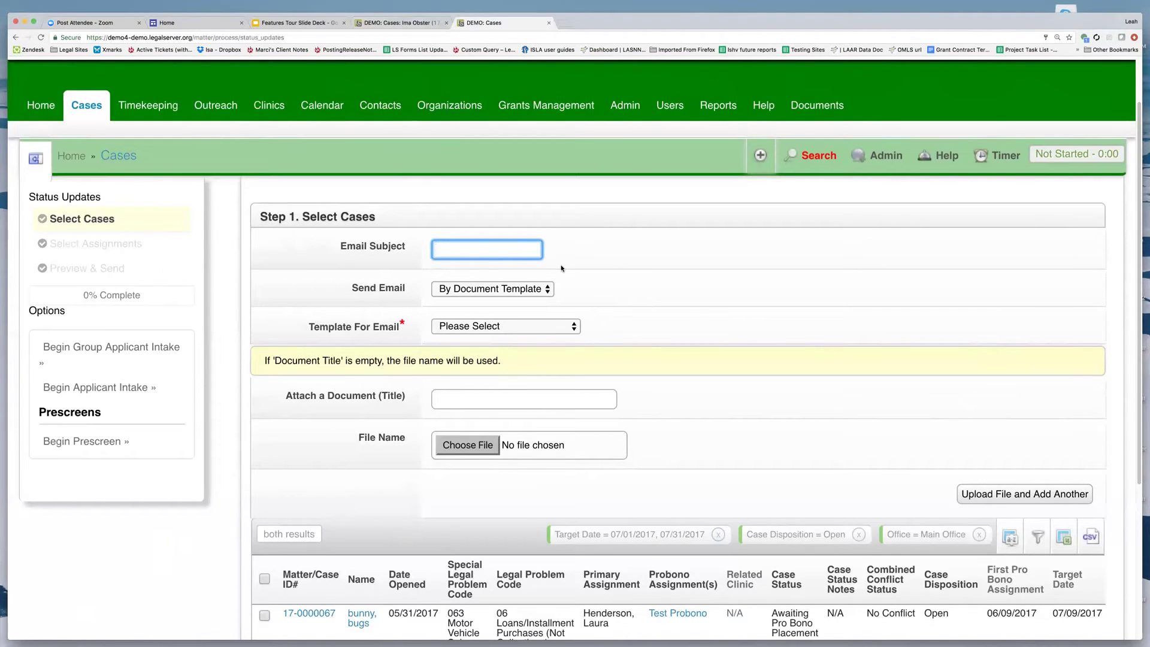
text(Update Request)
click(512, 289)
click(483, 293)
click(551, 327)
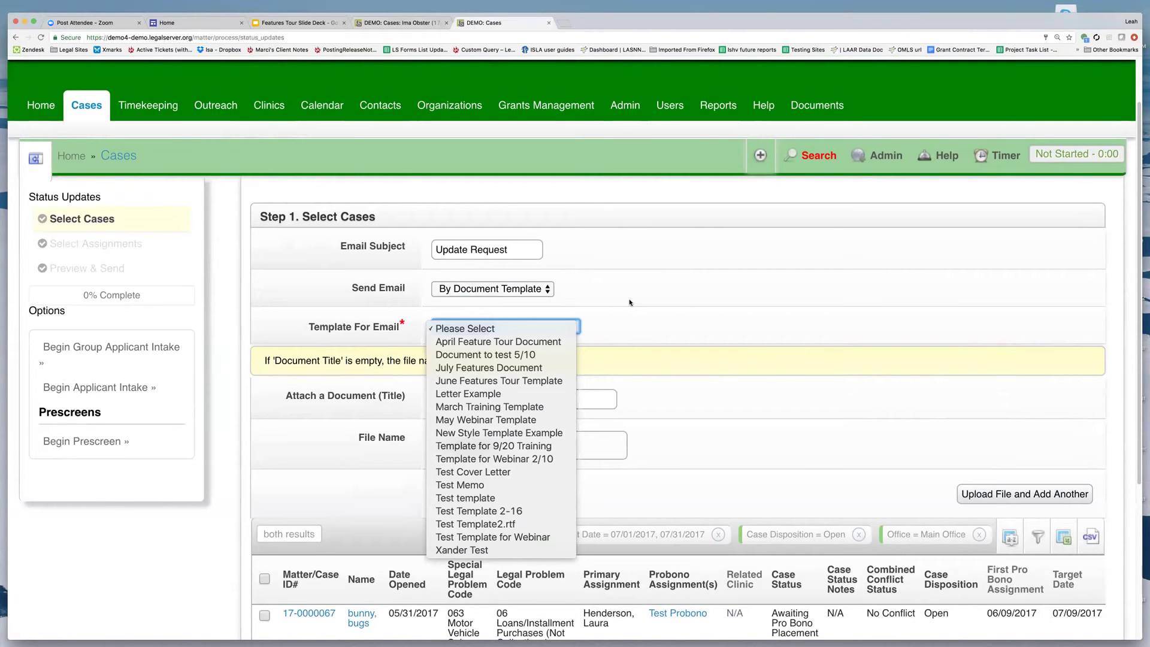
Switch to By Entered Text with body 'Please send an update on the case you are assigned to...'.
click(582, 325)
click(522, 290)
click(497, 279)
click(467, 341)
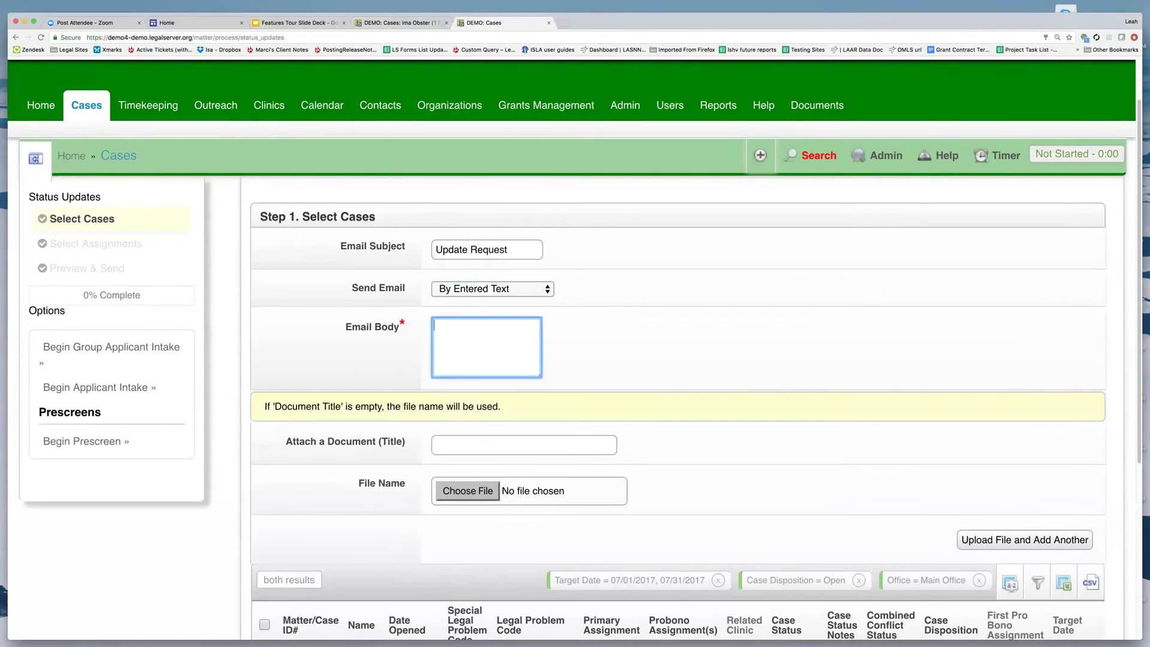
text(Please send an update o)
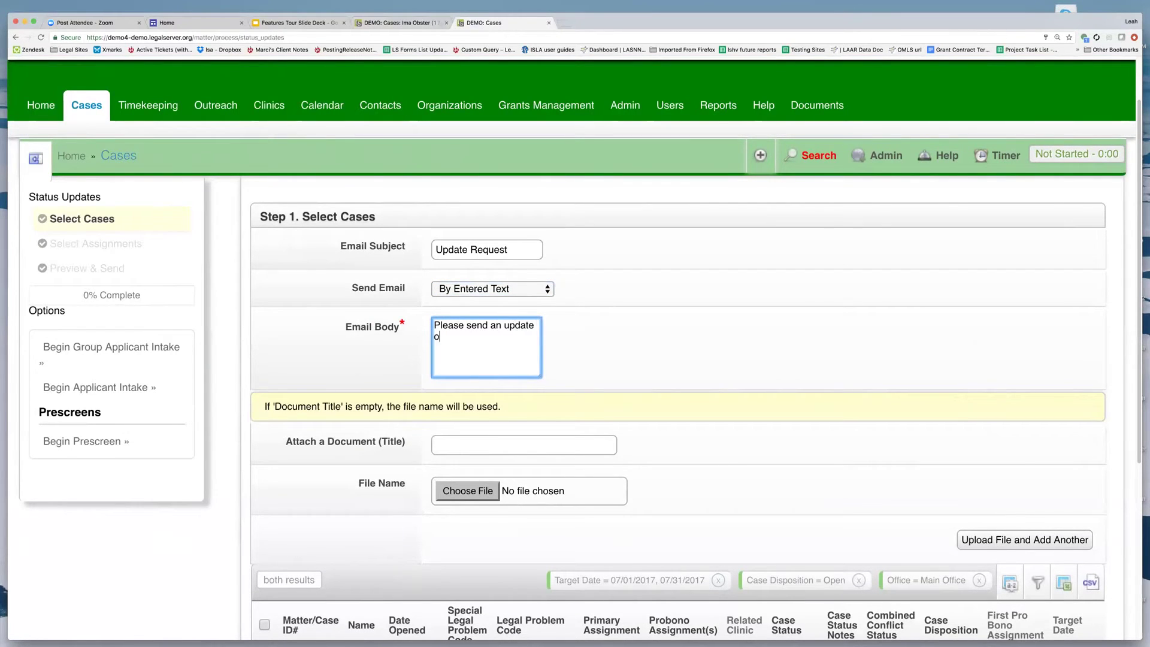
text(n the cases yp)
key(BackSpace)
key(BackSpace)
key(BackSpace)
key(BackSpace)
text(you are assigned to...)
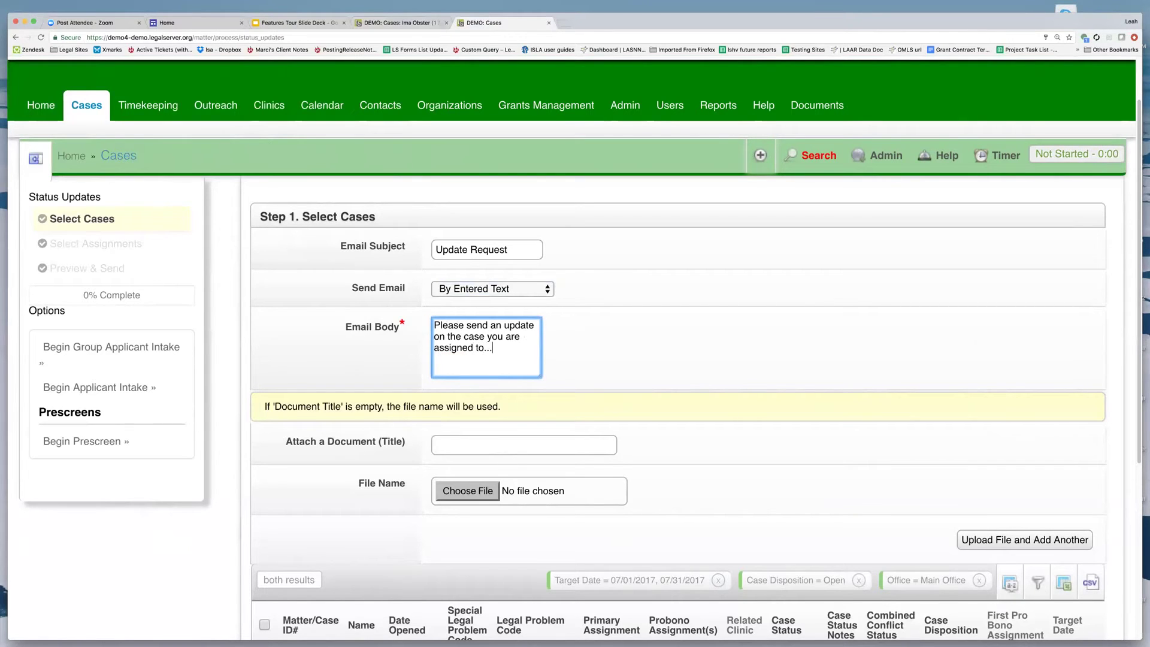
scroll(571, 348, down, 3)
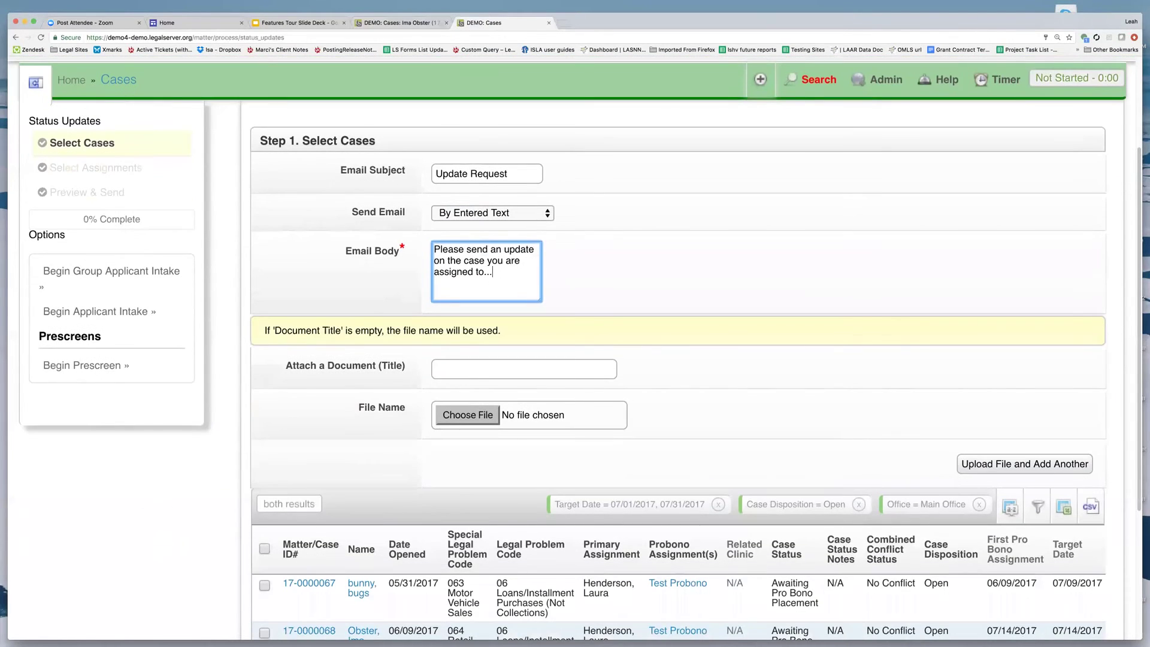
scroll(491, 321, down, 2)
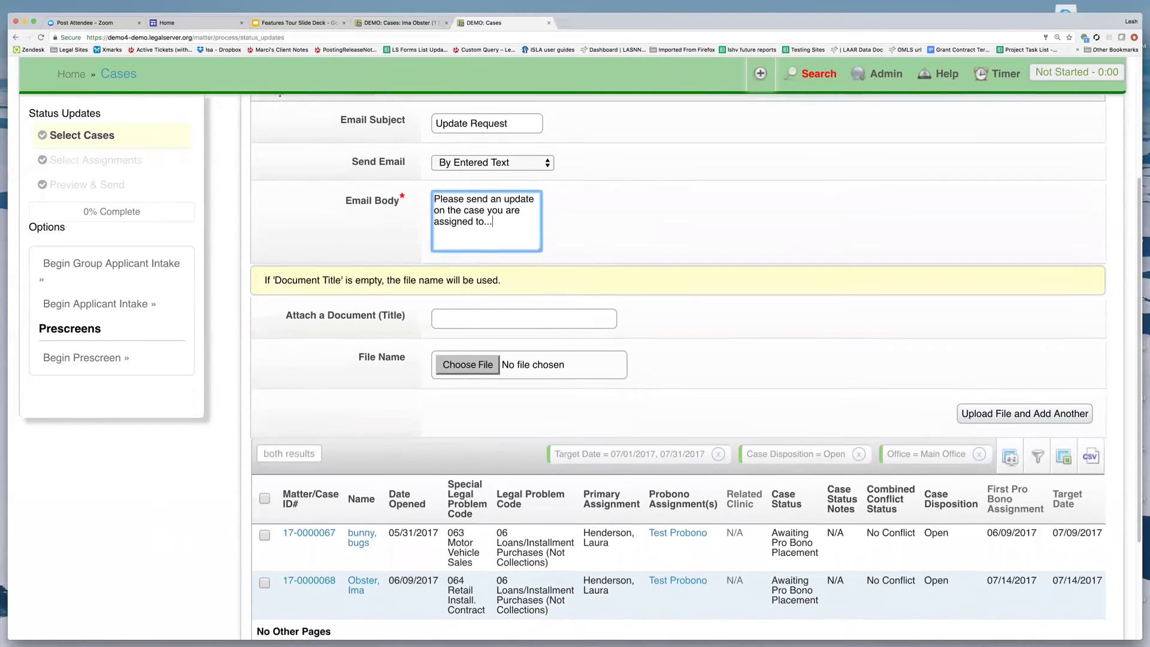
scroll(678, 366, down, 4)
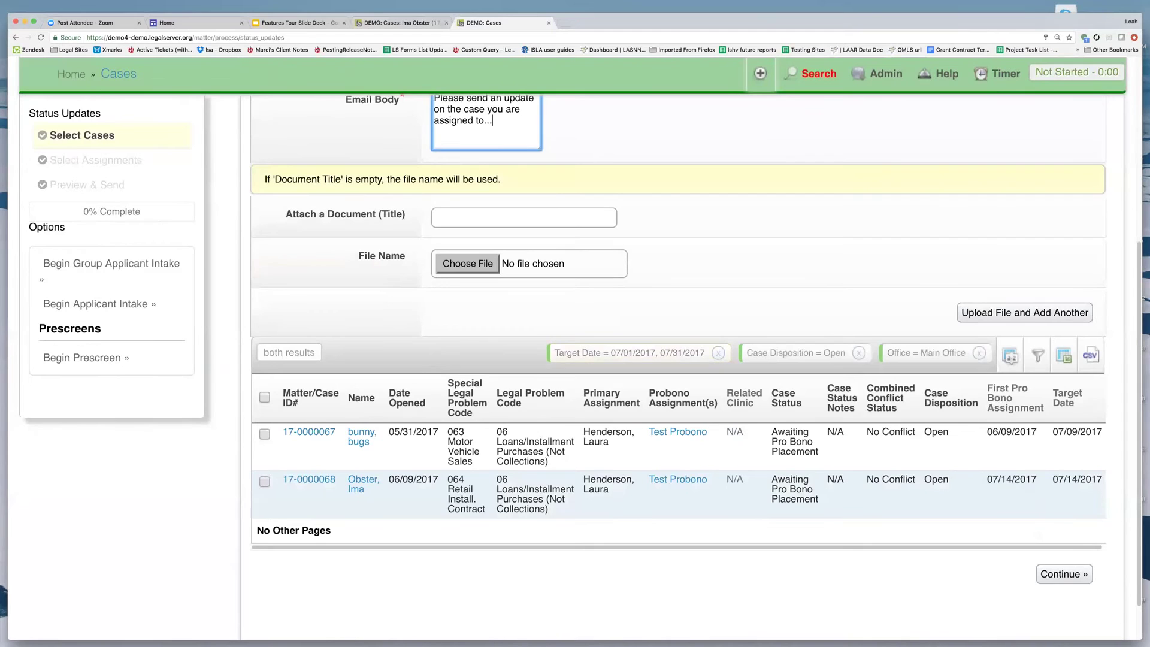
click(1038, 355)
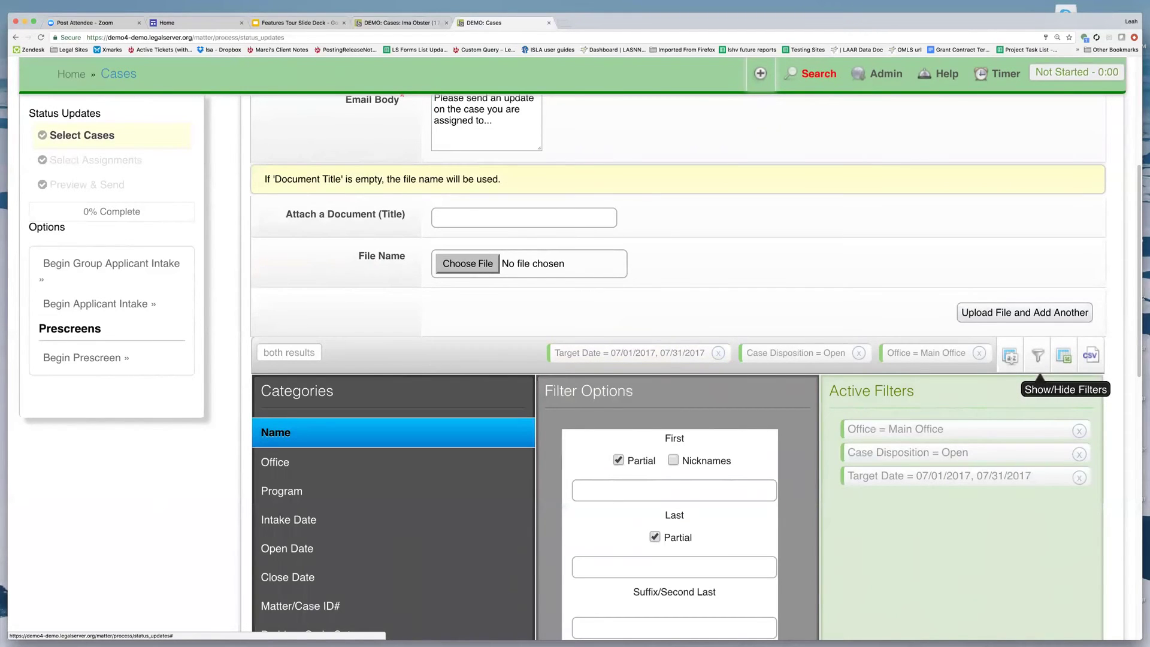
click(1038, 356)
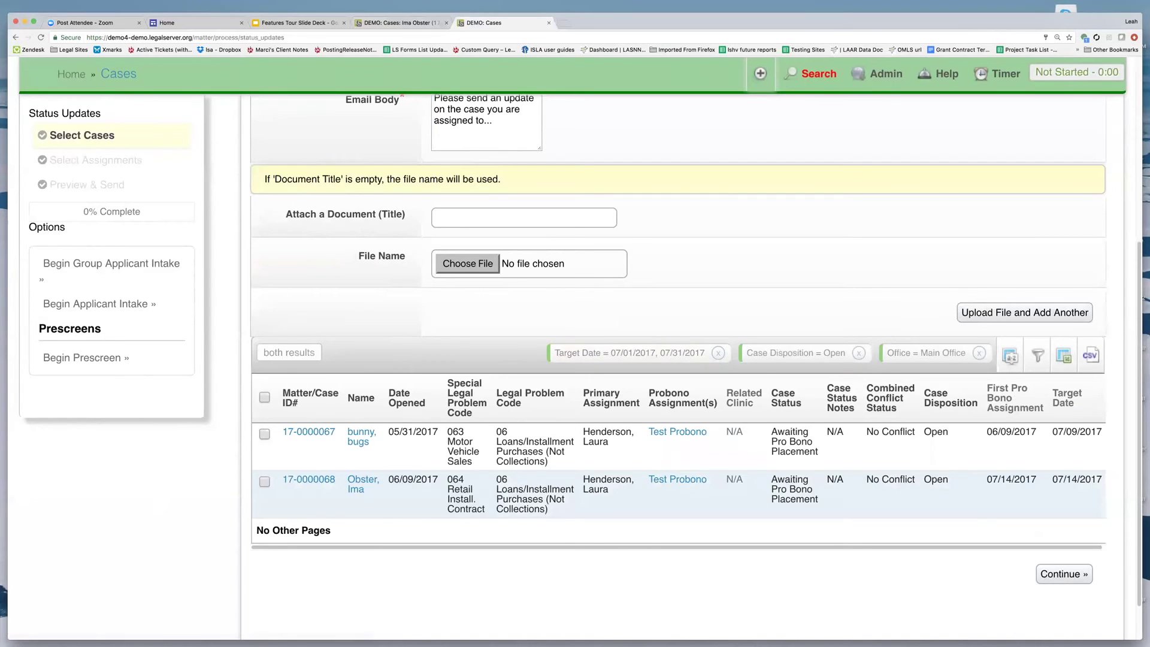
click(264, 482)
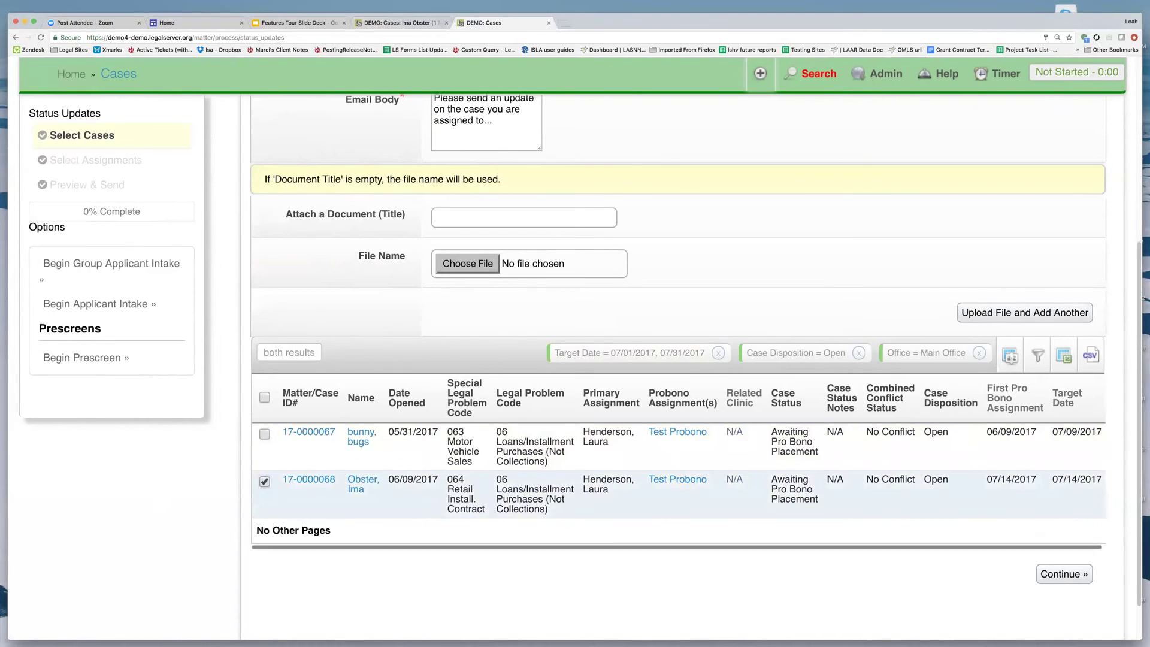
click(1064, 574)
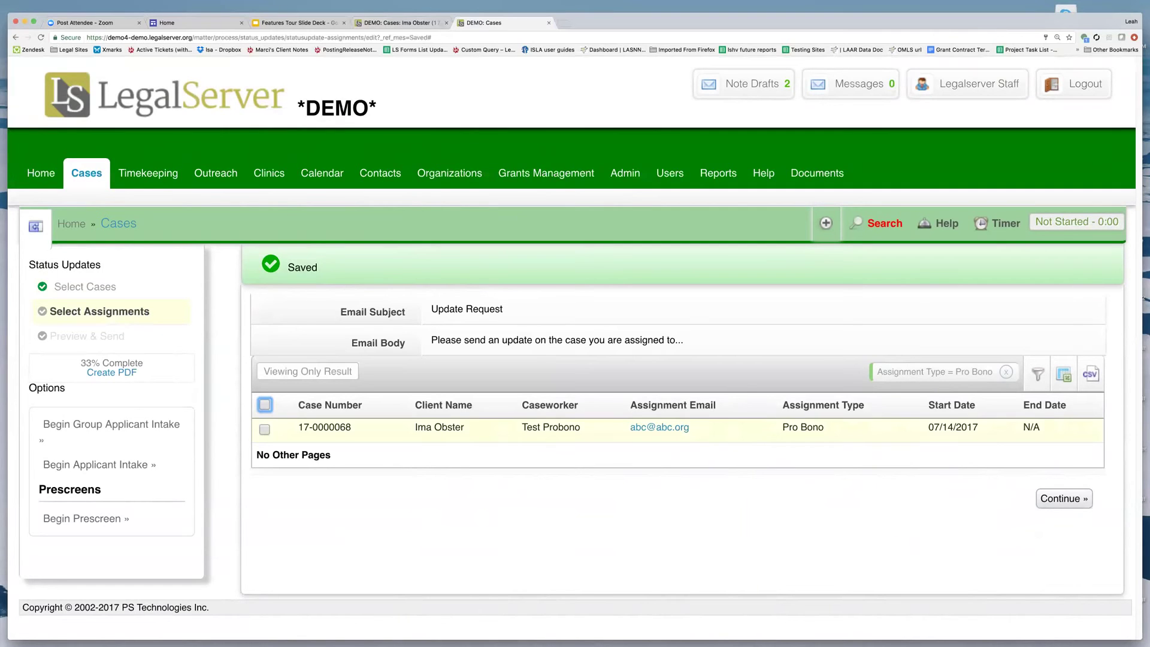
Include Test Probono's pro bono assignment and preview the request email.
click(264, 429)
click(1064, 498)
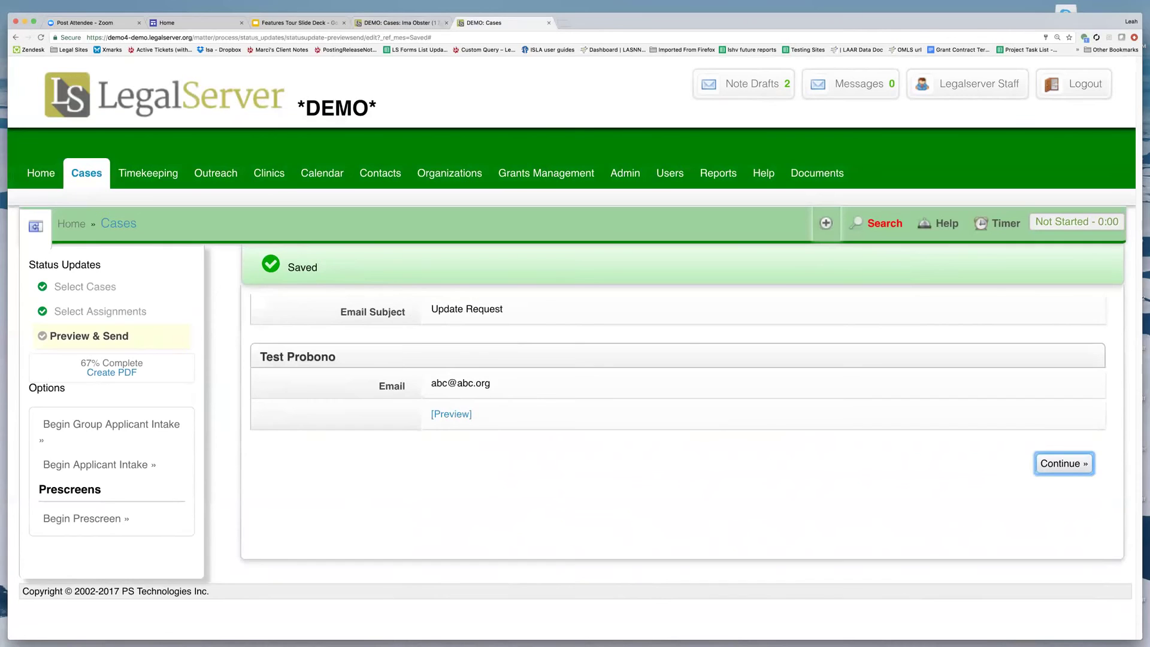
click(451, 414)
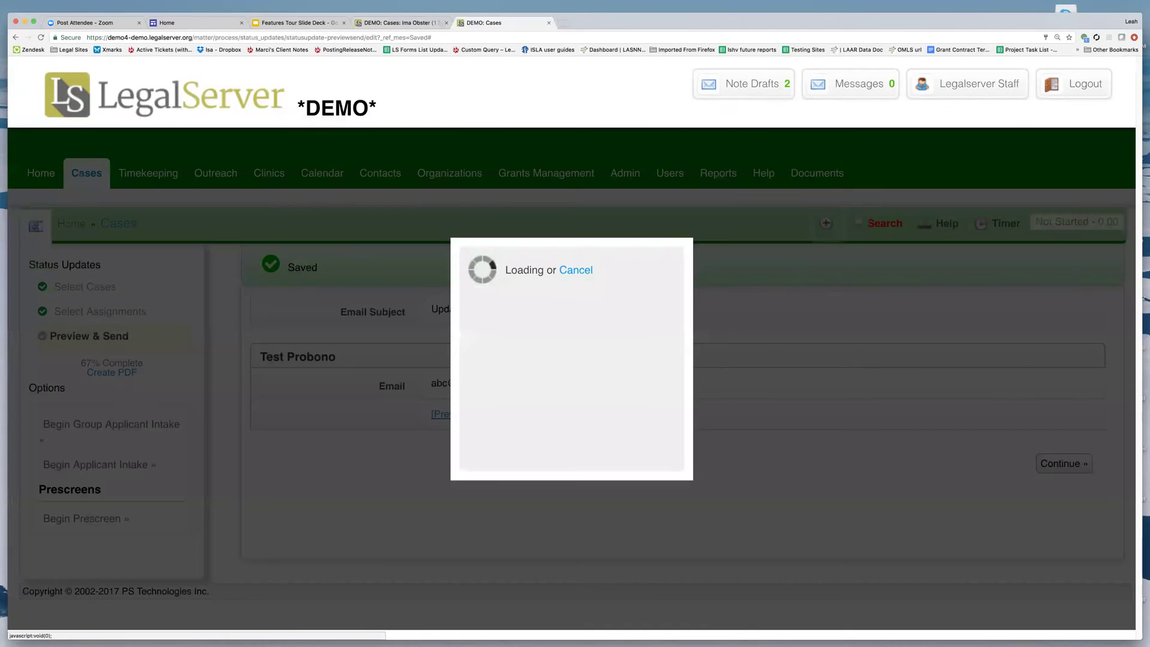
click(836, 333)
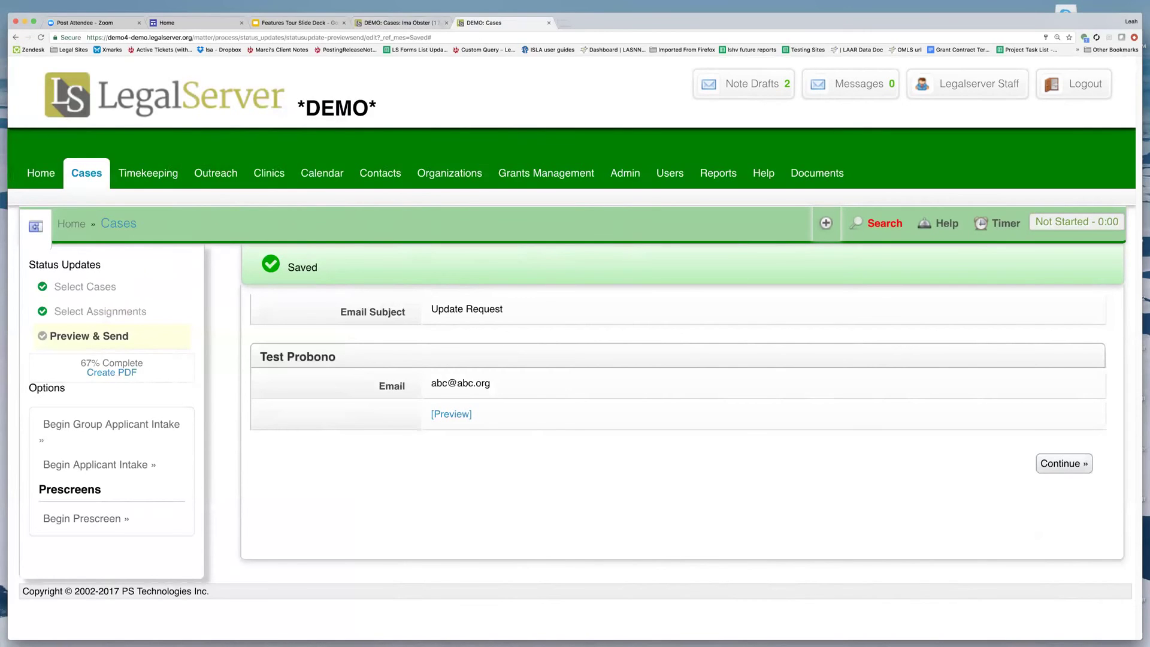
click(1064, 463)
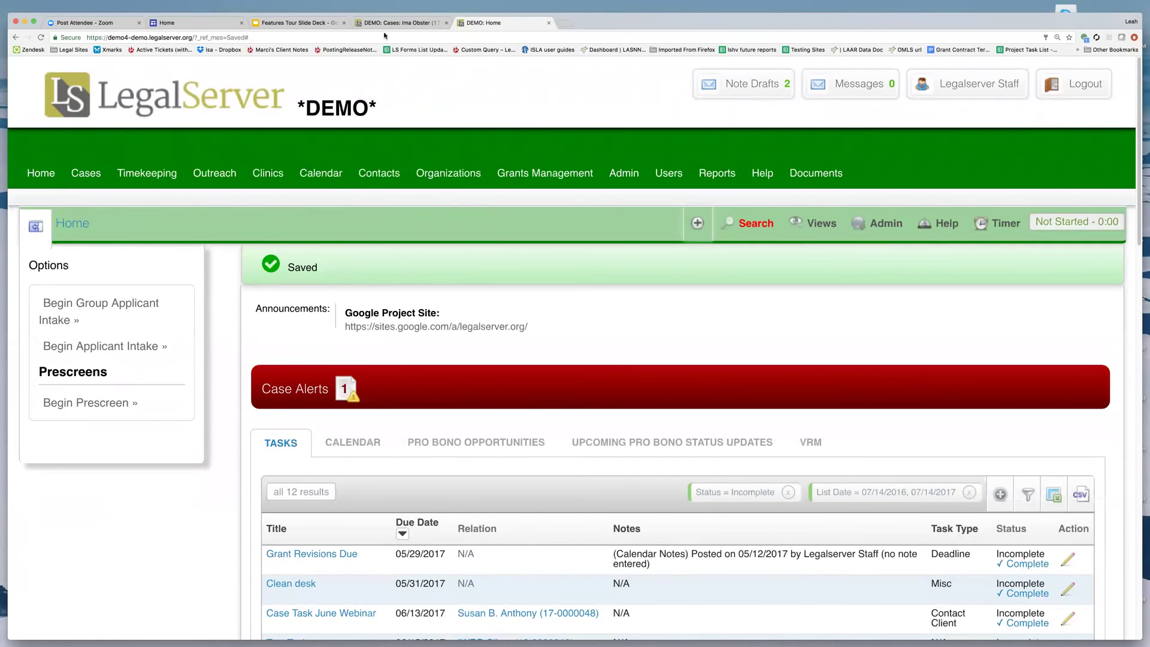
click(400, 23)
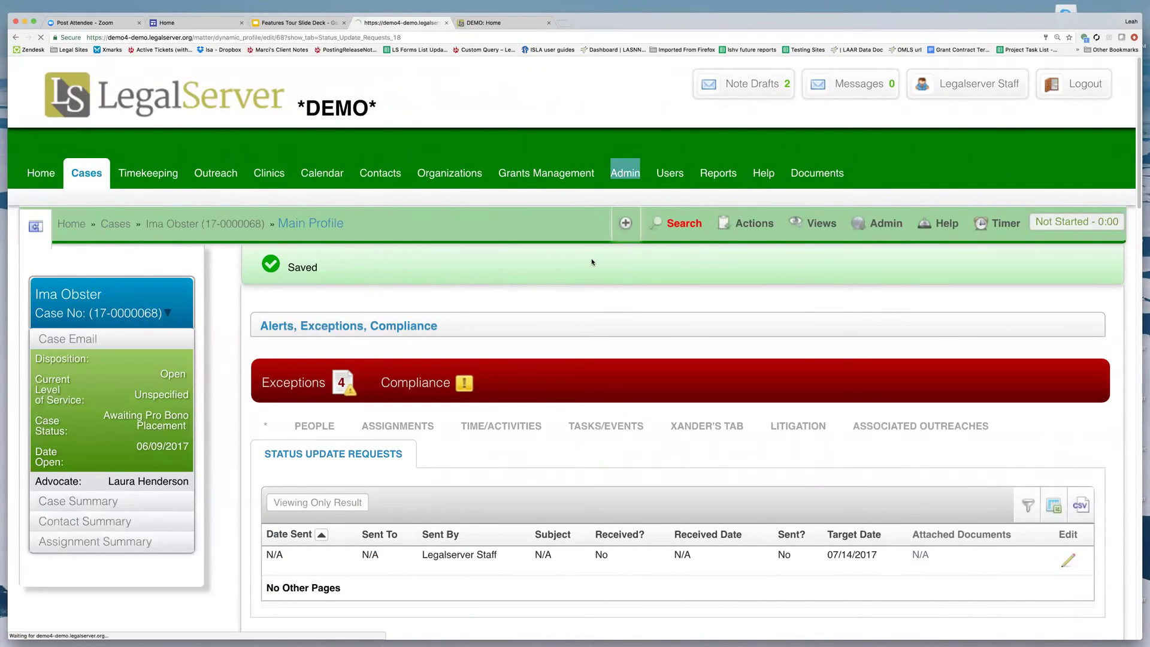
key(super+r)
scroll(598, 294, down, 10)
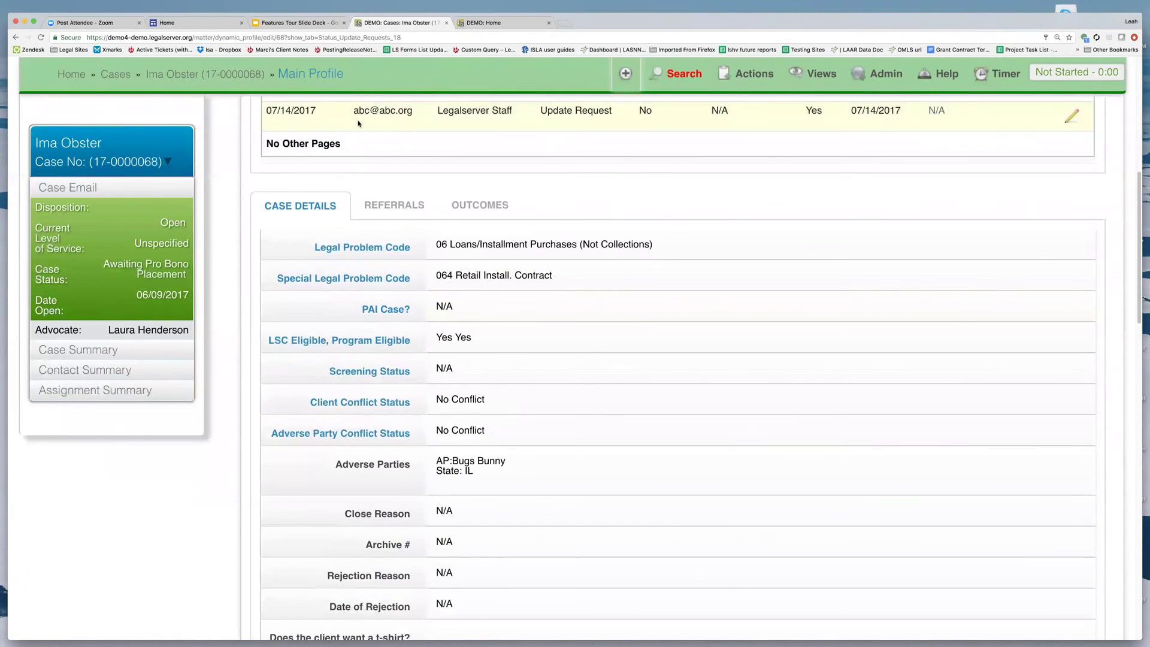
scroll(368, 141, up, 2)
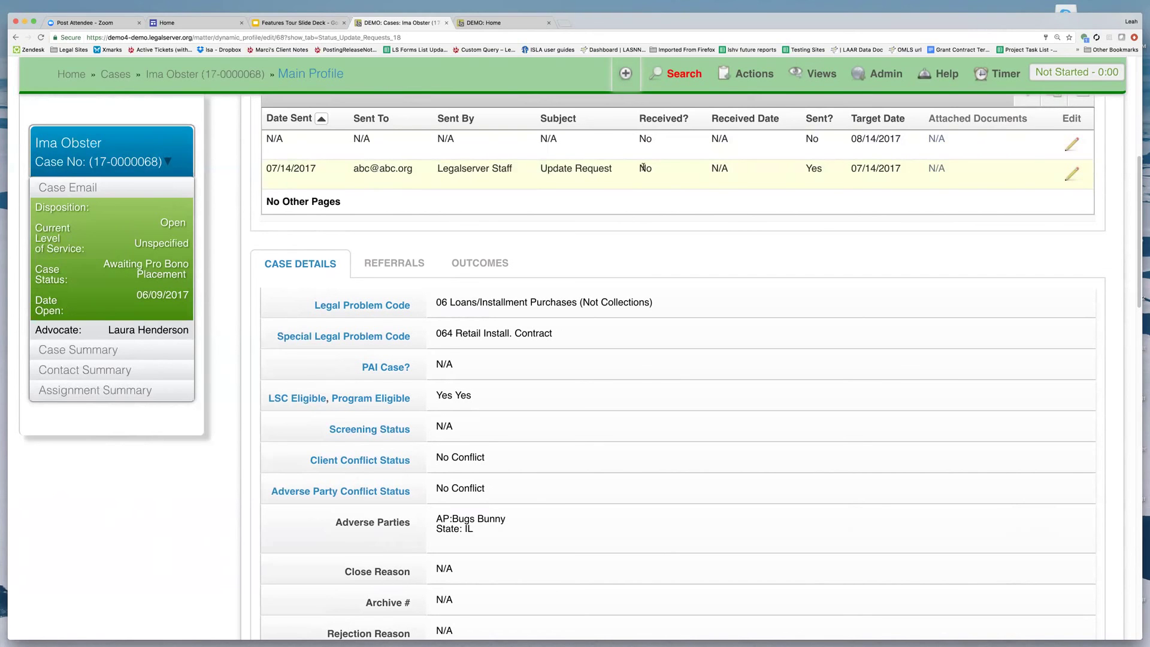
scroll(678, 368, up, 2)
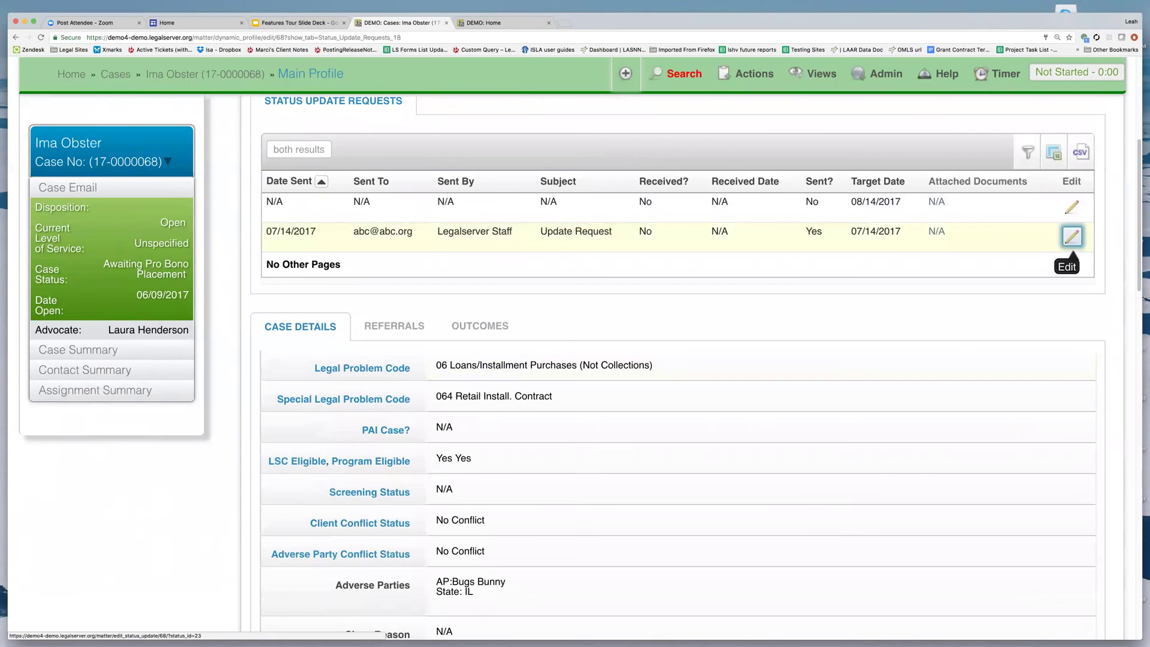
click(1072, 238)
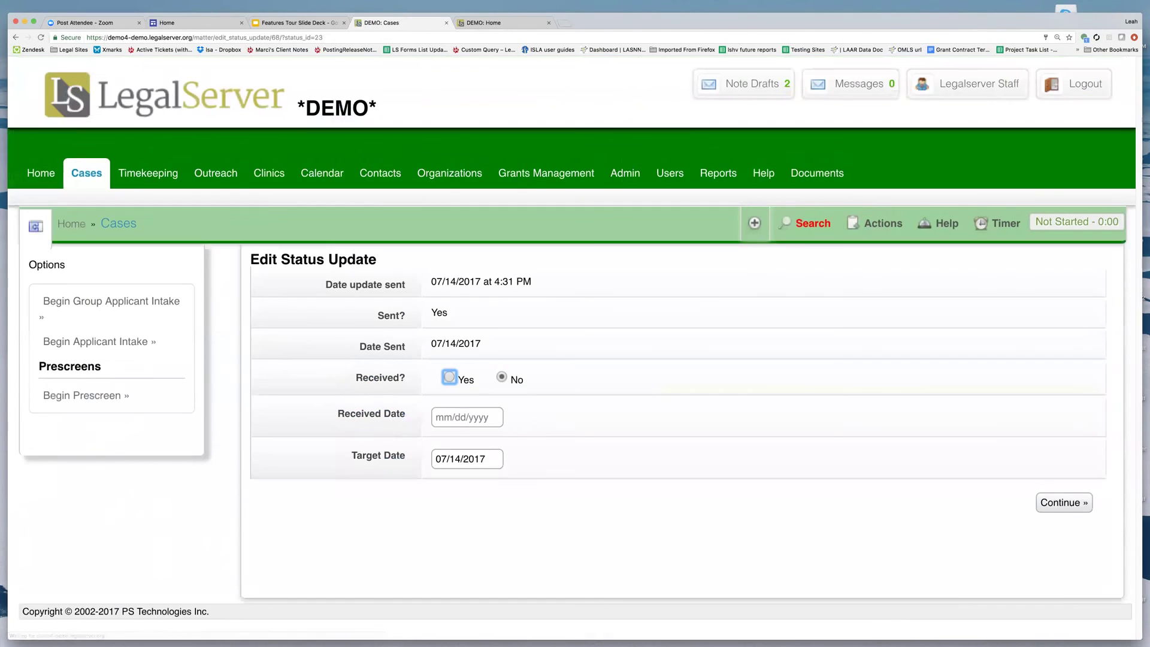
Mark the update received with a received date of 7/15/2017 and save.
click(468, 416)
text(7/15/2017)
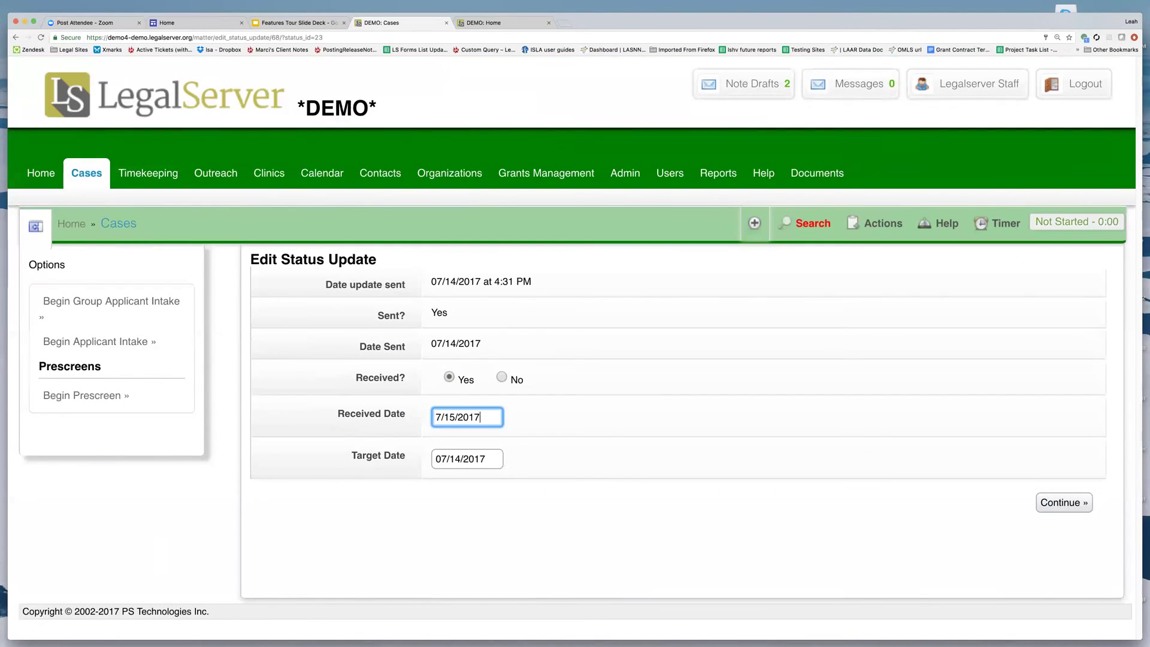
key(Return)
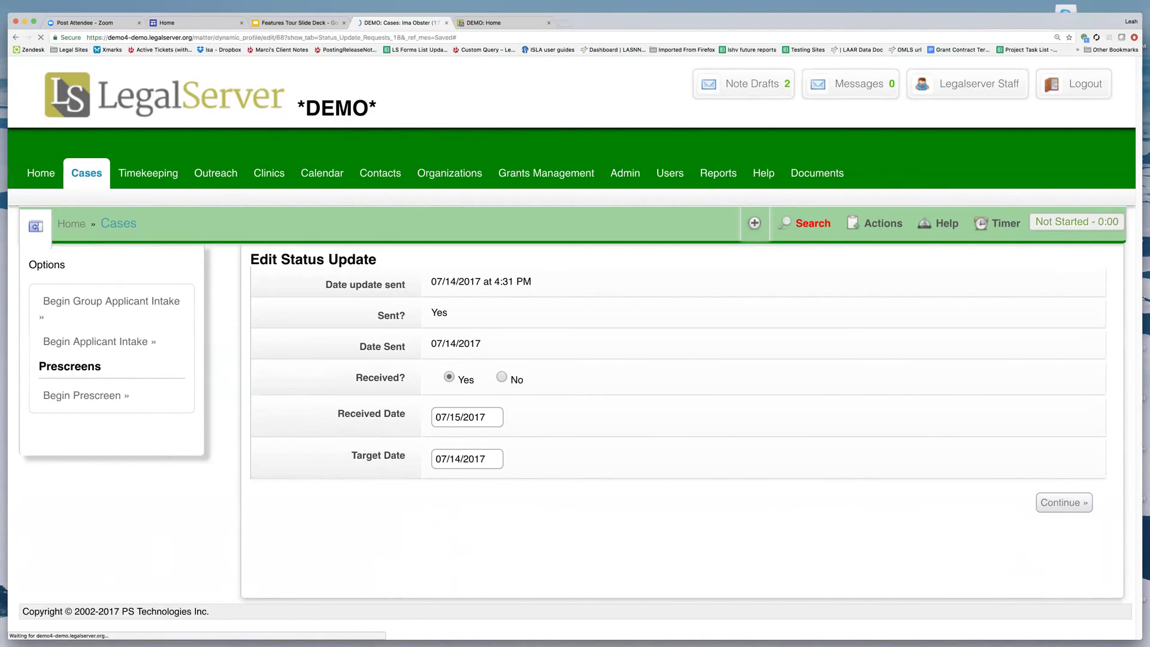